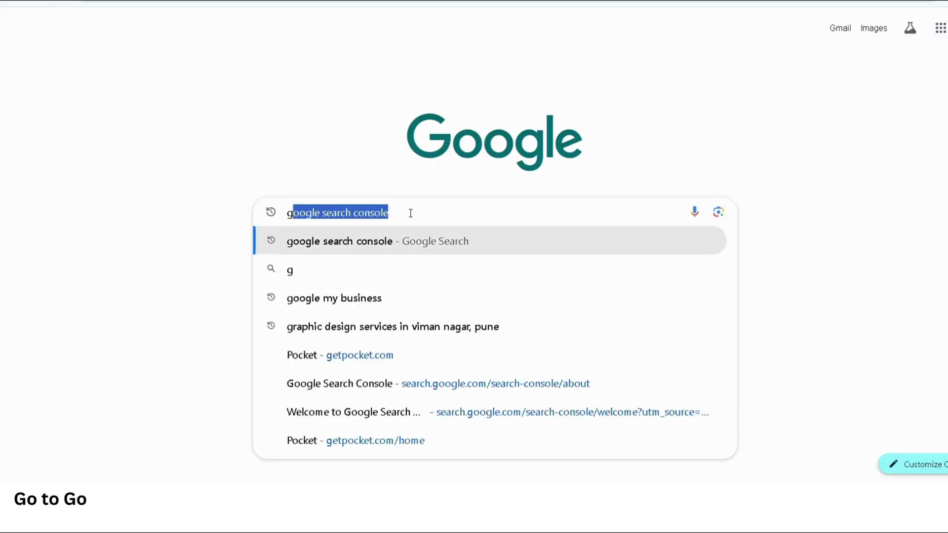
type("oo")
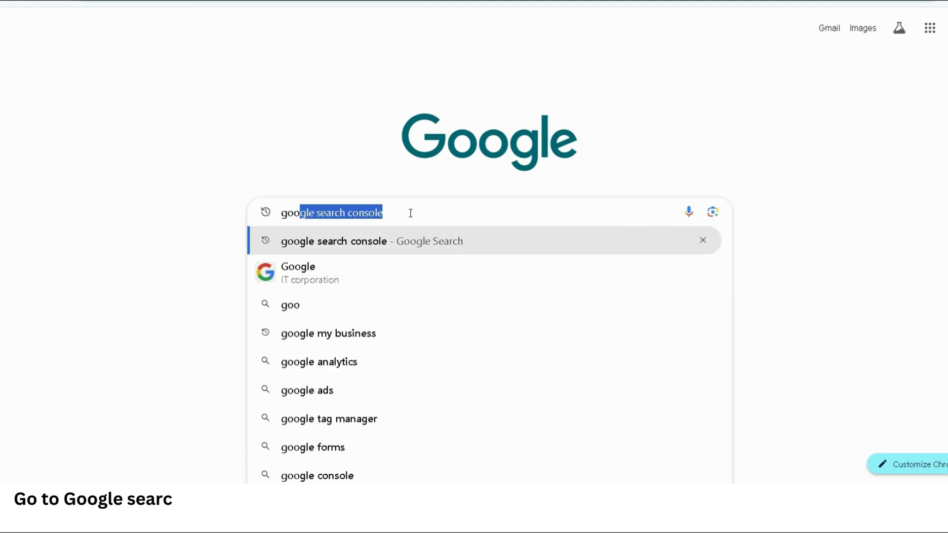
Search 'google search console', follow the Search Console Tools result and start Search Console.
key("Tab")
key("Return")
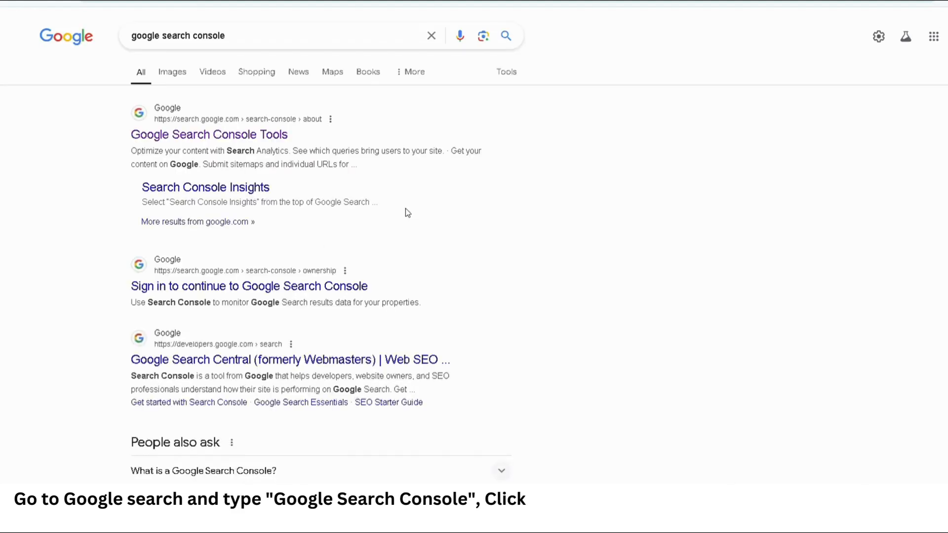
left_click(210, 134)
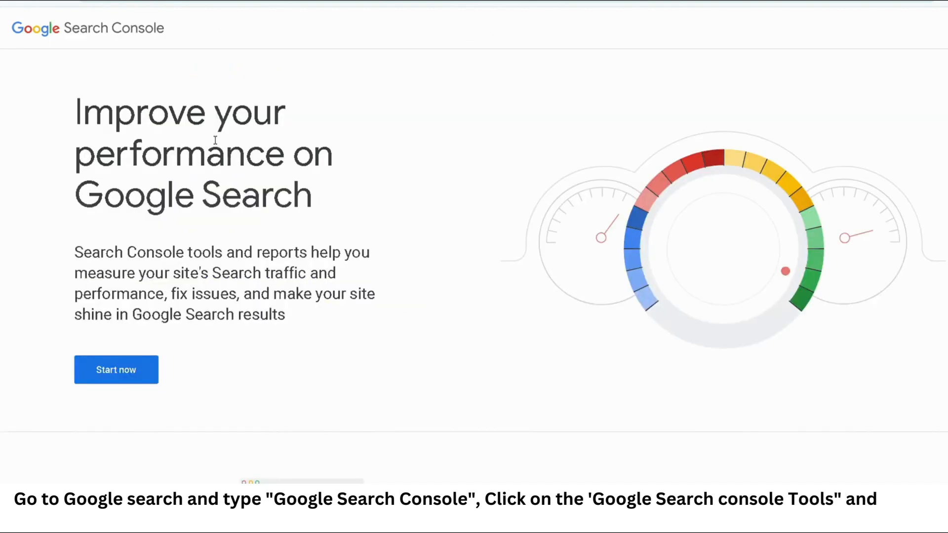
left_click(123, 370)
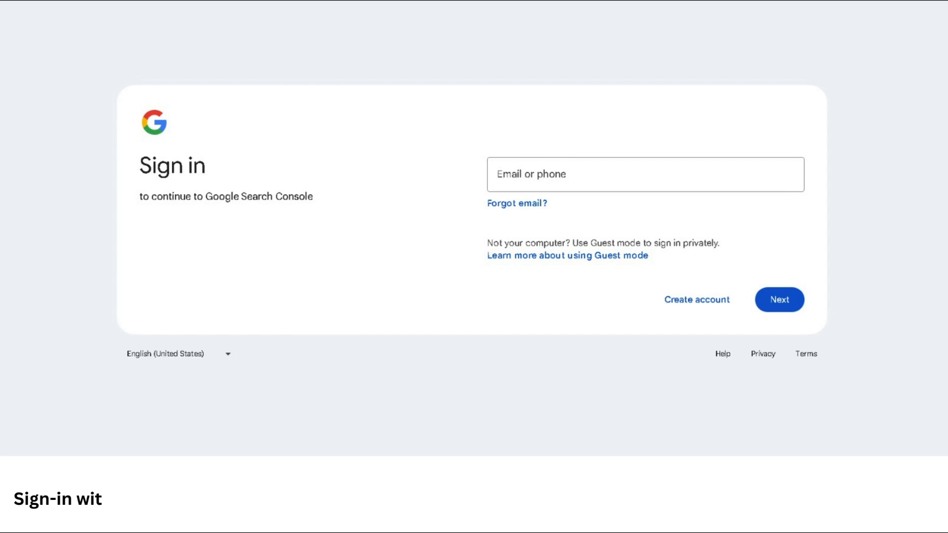
Continue sign-in, then choose 'Add property' from the property list.
left_click(779, 300)
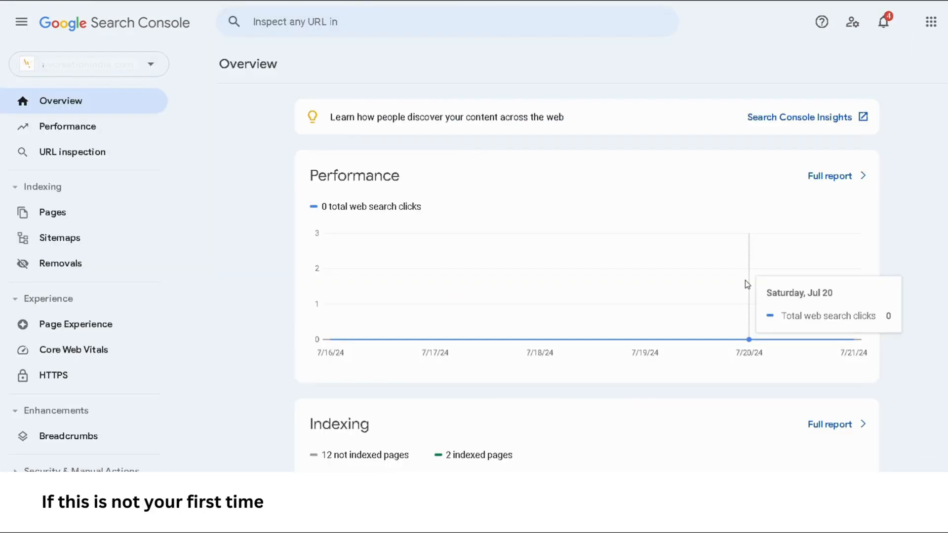
left_click(153, 64)
left_click(72, 147)
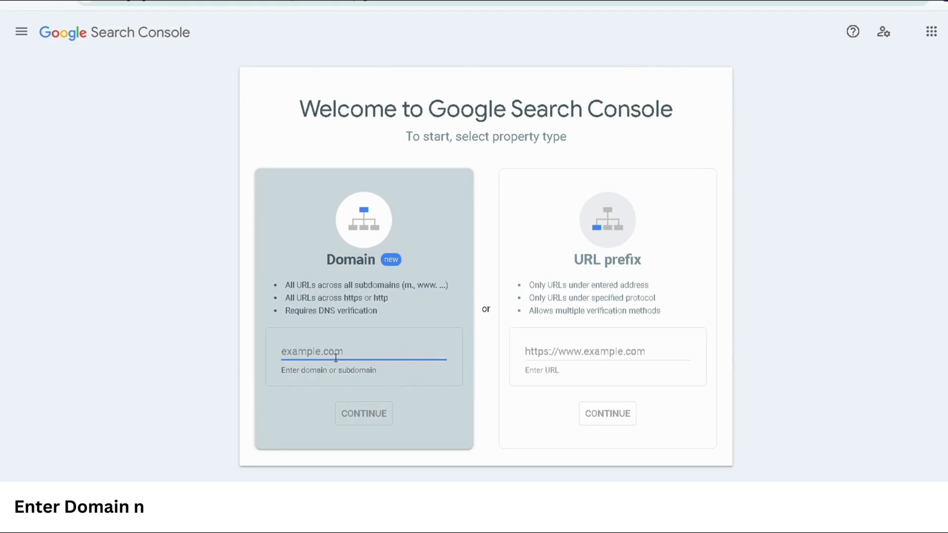
type("avcreationindia.com")
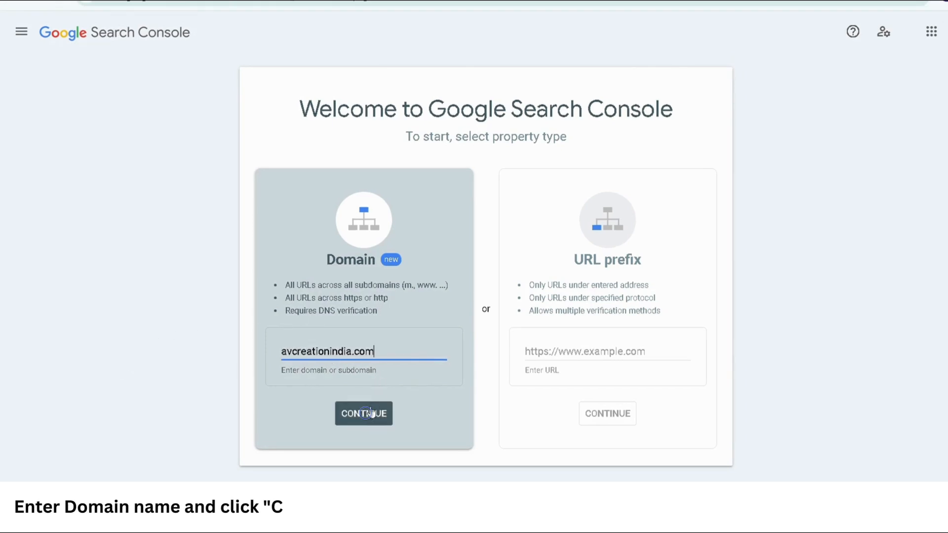
Submit avcreationindia.com as the property and copy the TXT record for any DNS provider.
left_click(364, 413)
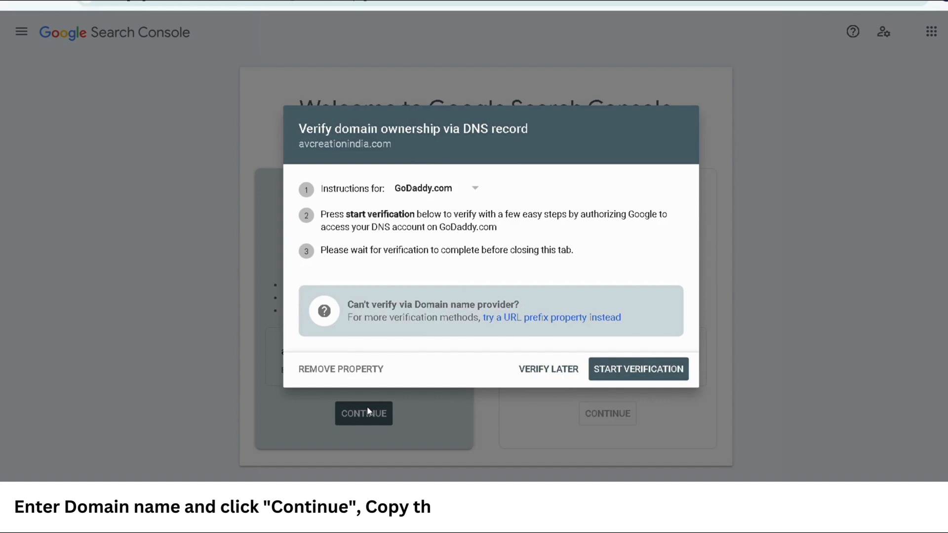
left_click(473, 188)
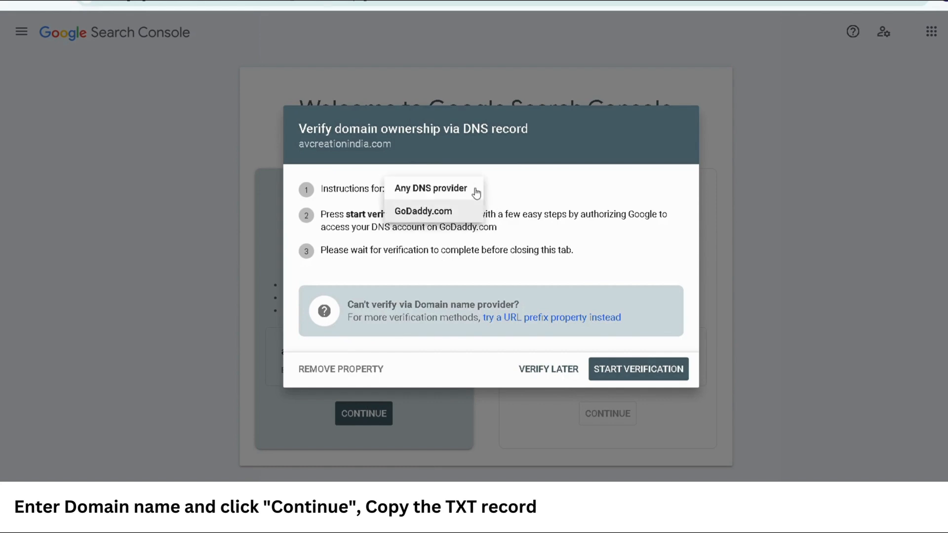
left_click(434, 192)
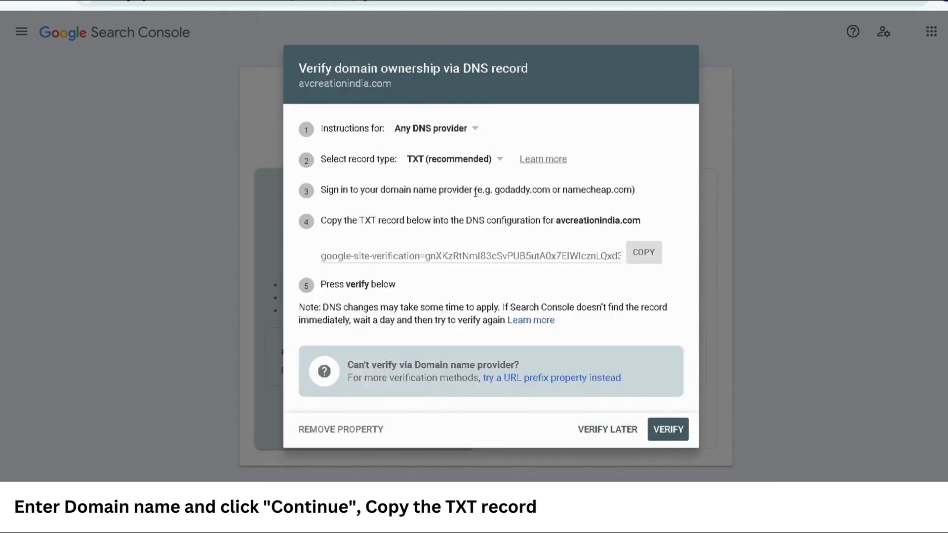
left_click(645, 255)
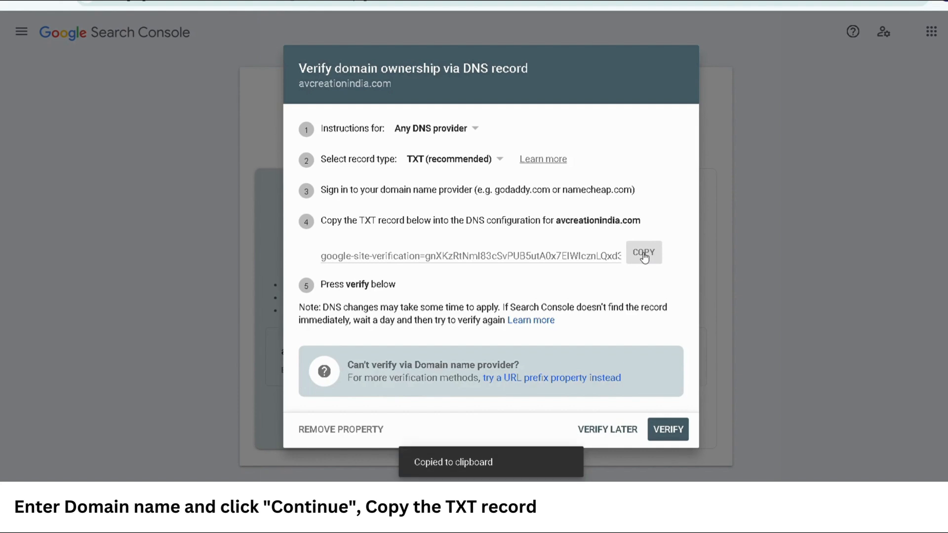
left_click(644, 255)
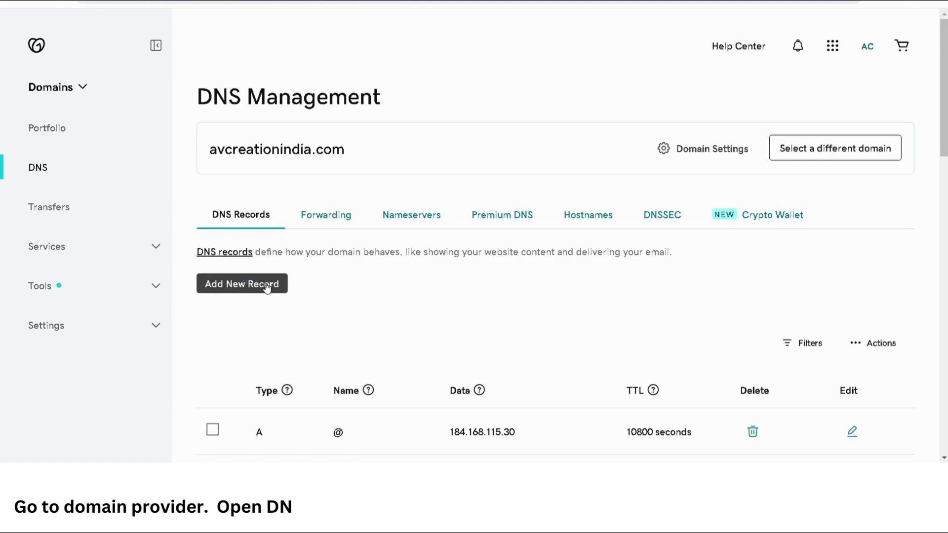
Add a TXT record with name @ and the pasted Google verification string, and save it.
left_click(242, 283)
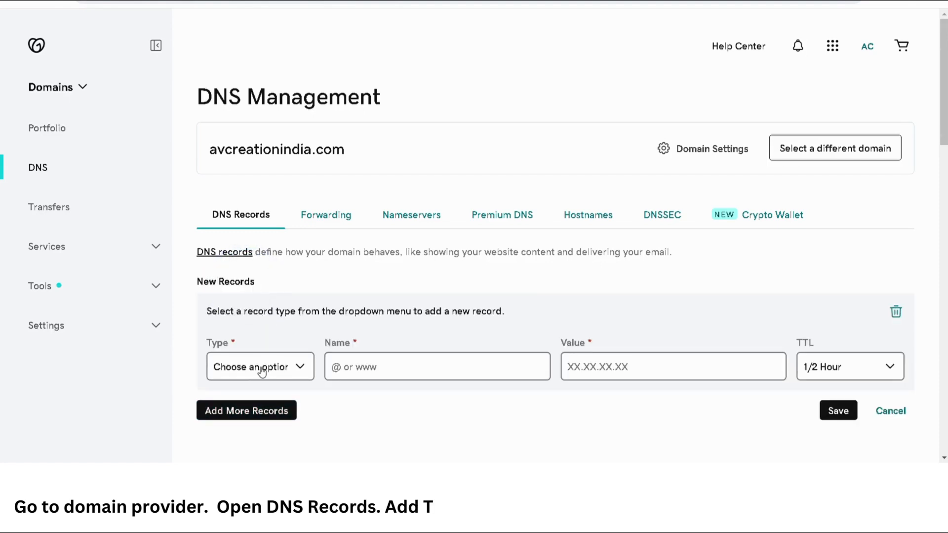
left_click(368, 366)
type("@")
left_click(591, 367)
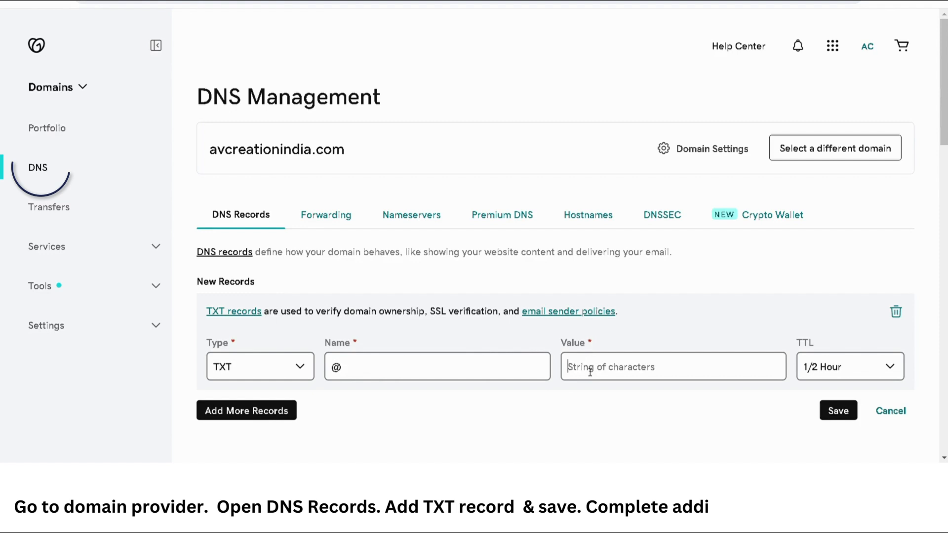
key("ctrl+v")
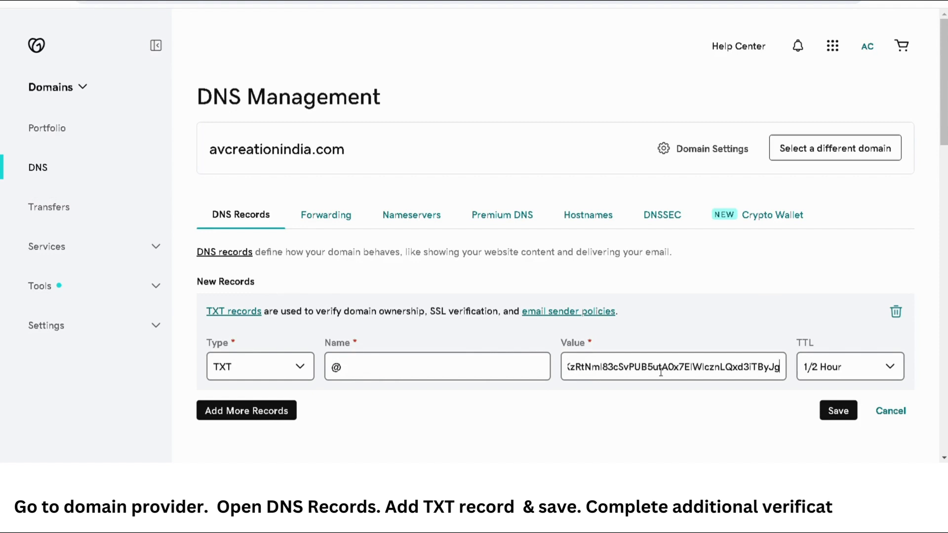
scroll(644, 326, "down", 1)
scroll(644, 326, "down", 1)
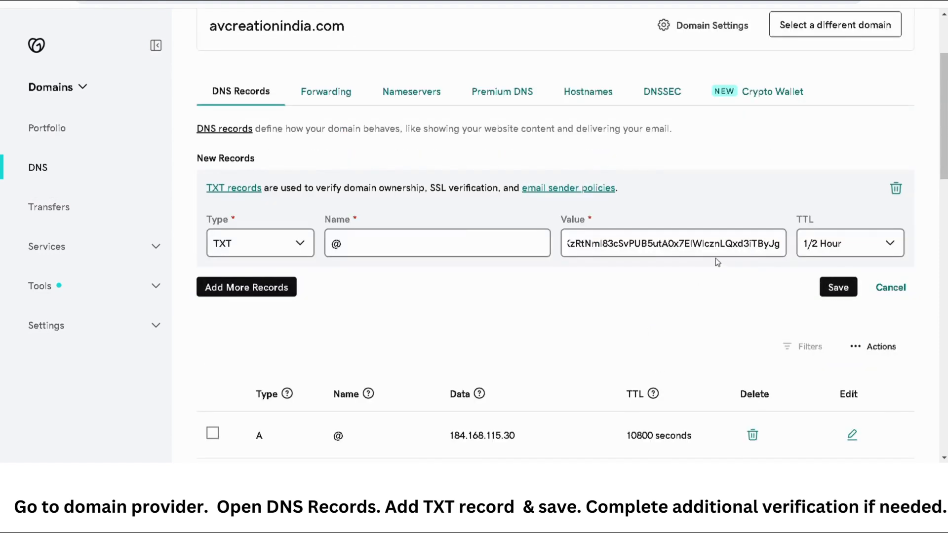
left_click(838, 288)
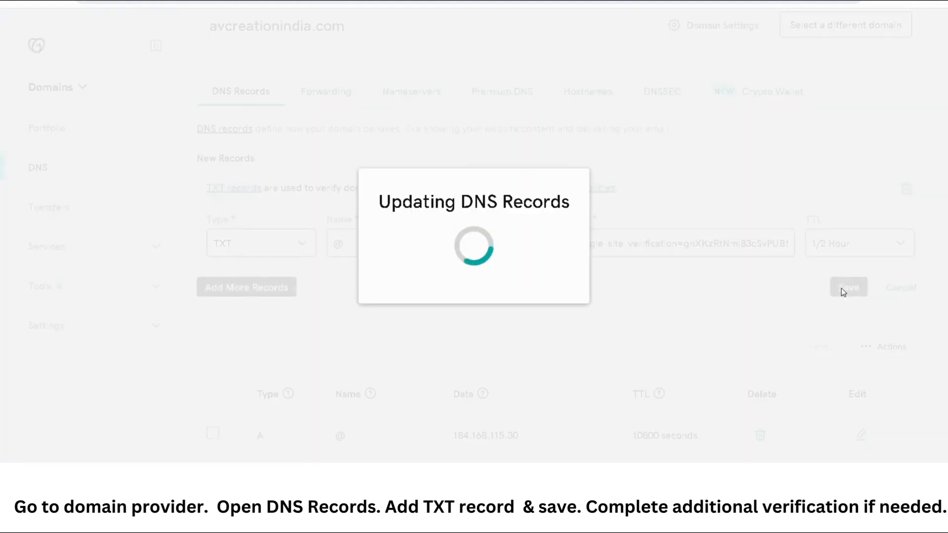
Confirm identity with the one-time password so GoDaddy saves the record.
left_click(151, 296)
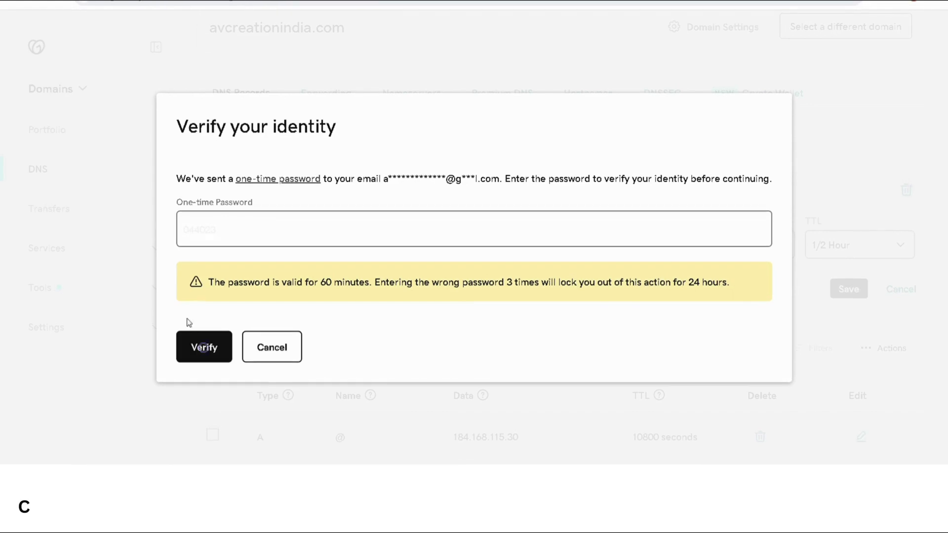
left_click(204, 347)
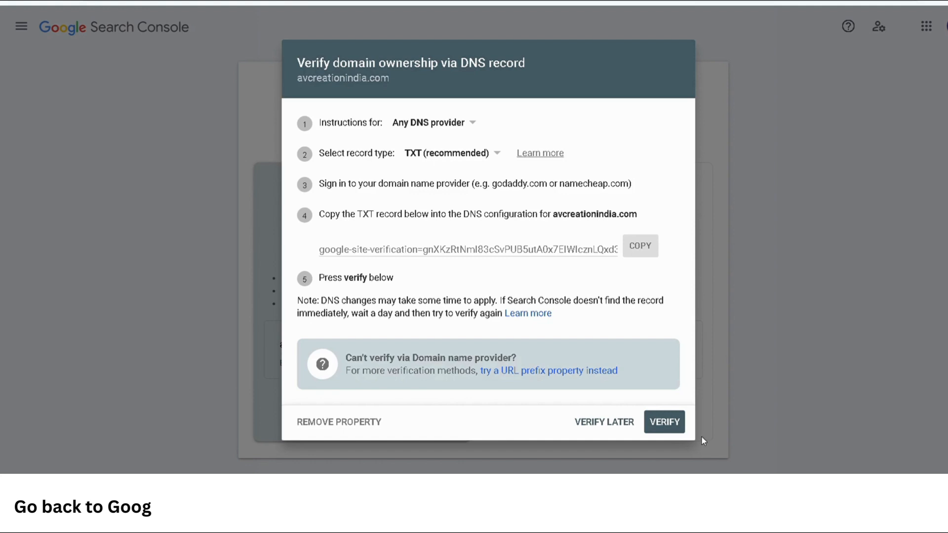
Verify ownership of avcreationindia.com via the DNS record and go to the new property.
left_click(671, 422)
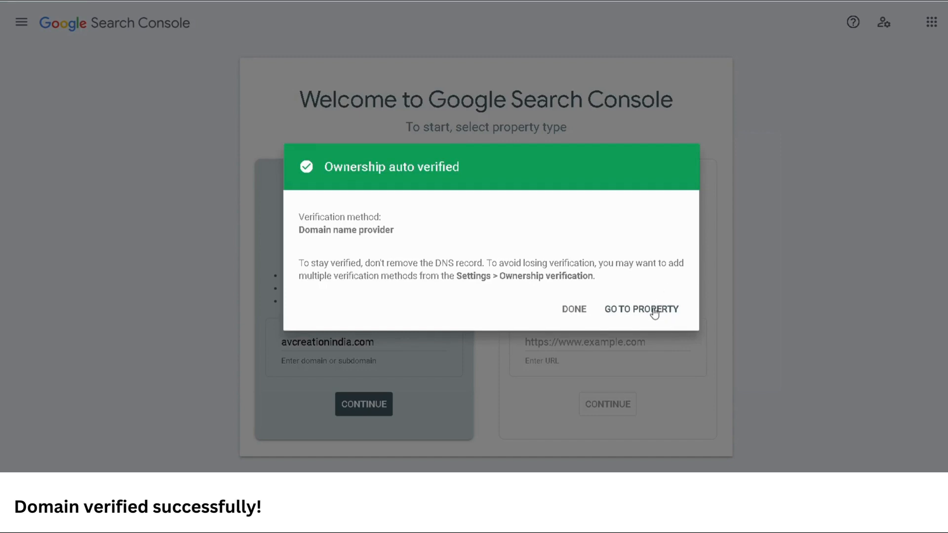
left_click(653, 311)
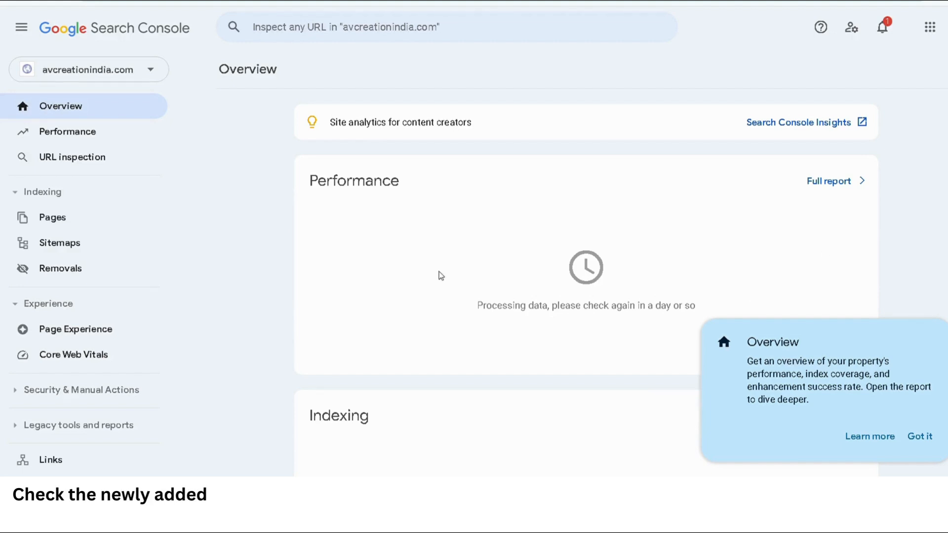
Visit the Performance and Sitemaps reports, dismissing the tip, then return to Overview.
left_click(81, 132)
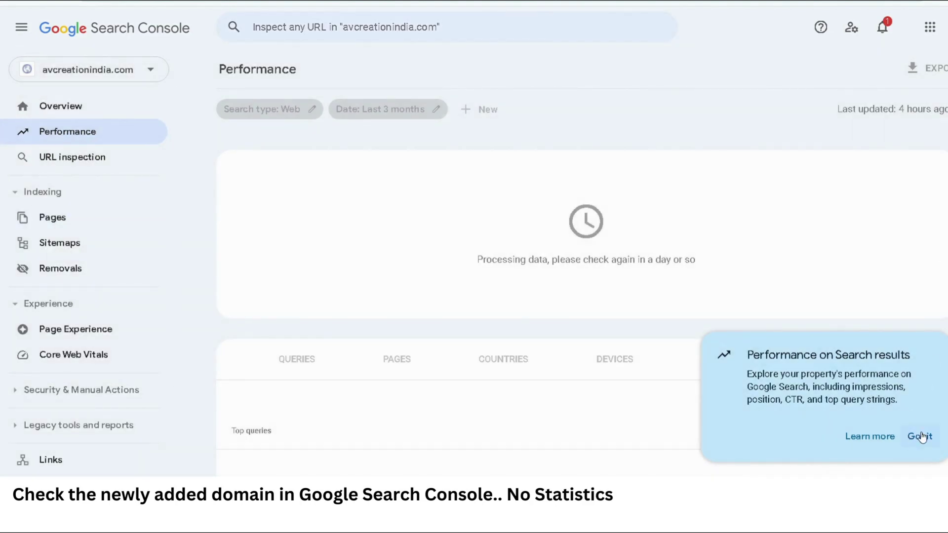
left_click(920, 436)
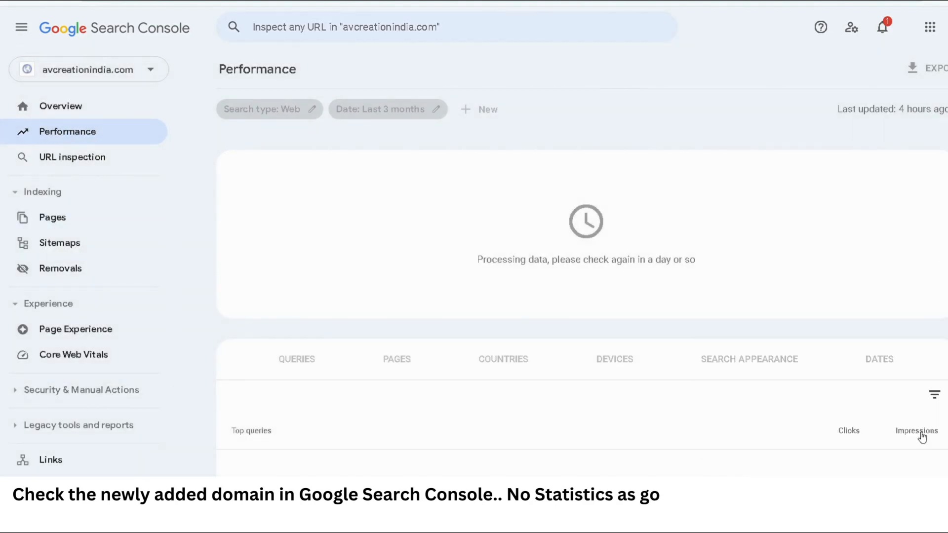
left_click(59, 243)
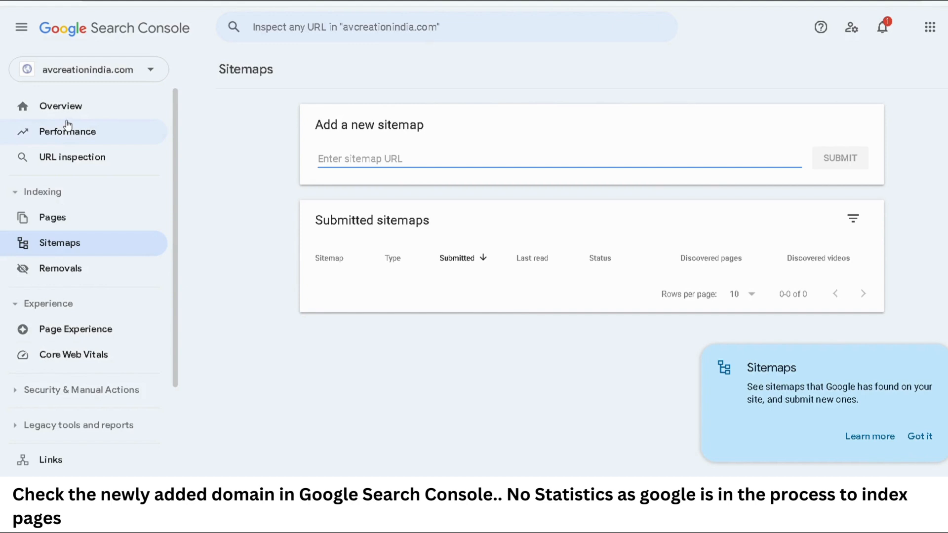
left_click(60, 106)
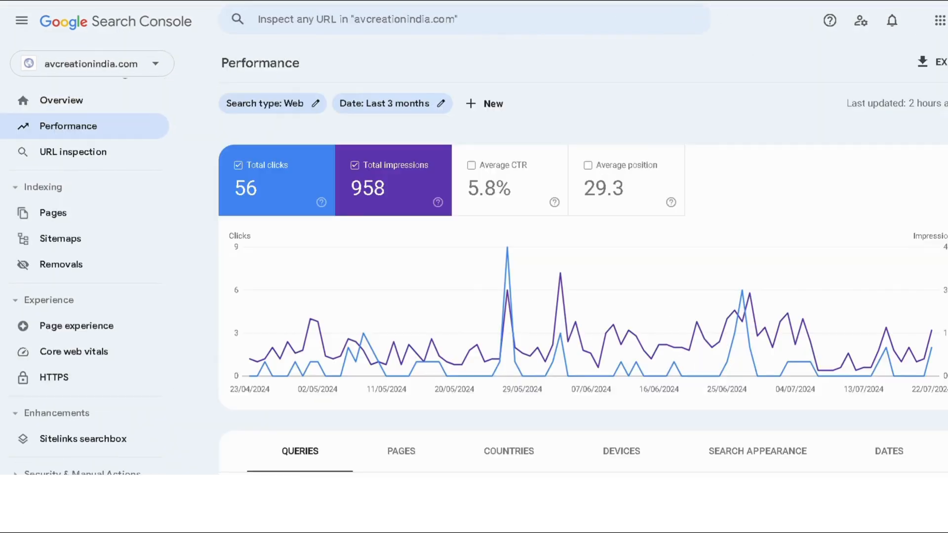
Review Performance, Page indexing and Sitemaps, noting the sitemap index's Success status with 22 pages.
left_click(69, 126)
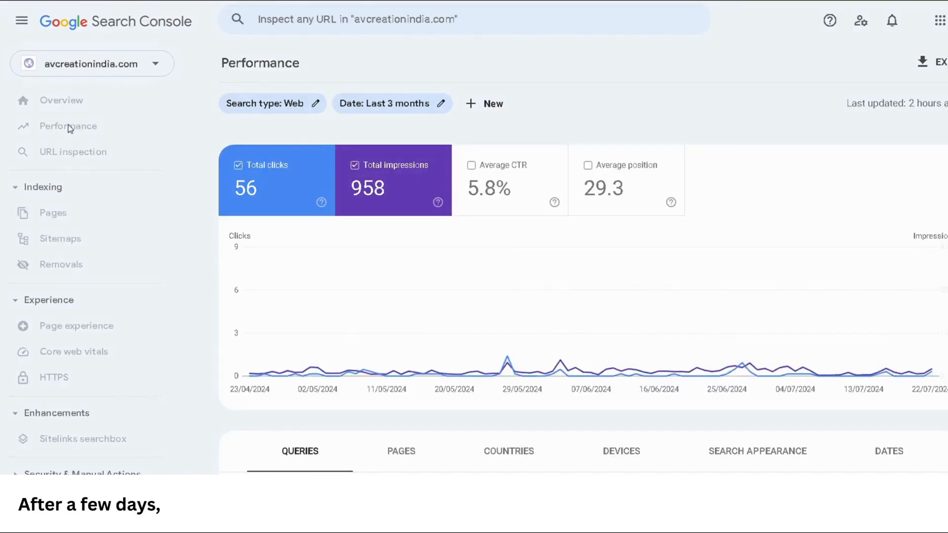
left_click(54, 213)
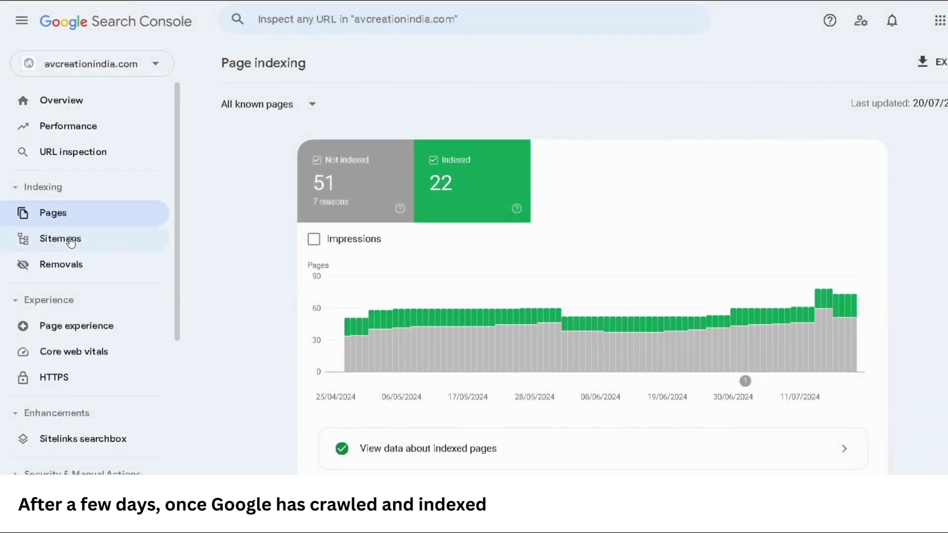
left_click(60, 239)
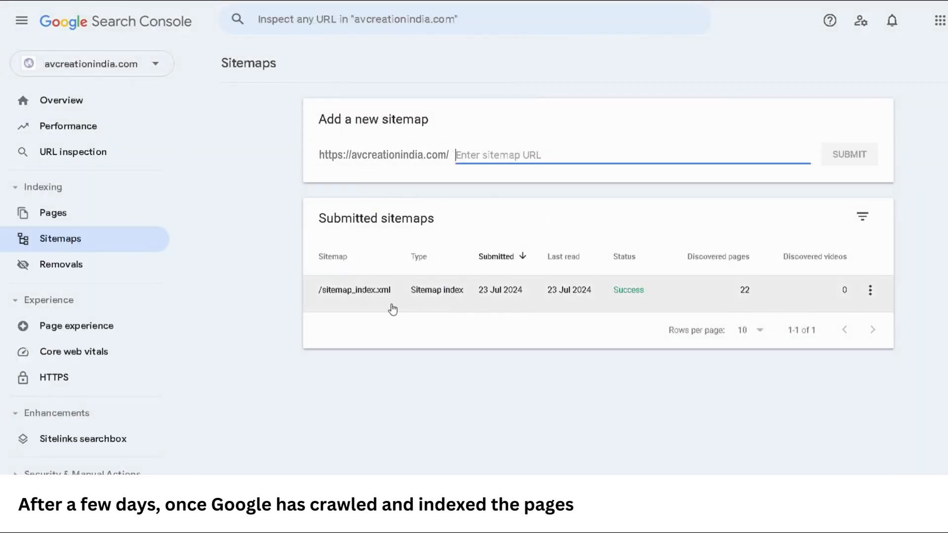
left_click(628, 290)
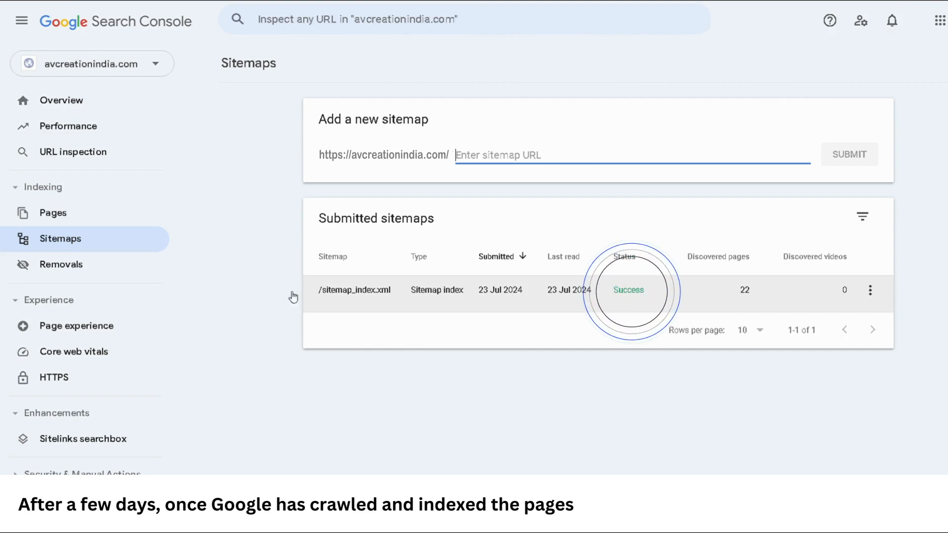